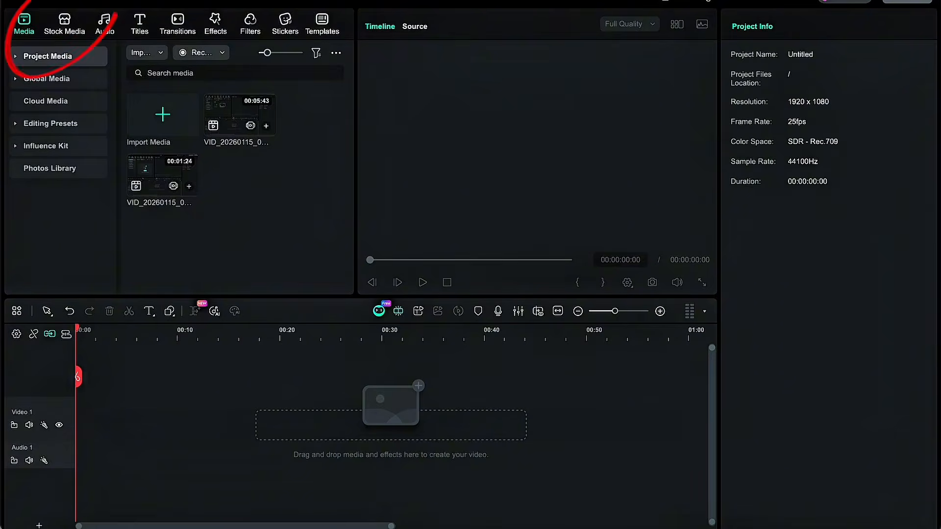
# - Generate an AI image with Nano Banana Pro from a pasted prompt about an African princess arriving in a Nigerian village at sunset
pyautogui.click(64, 23)
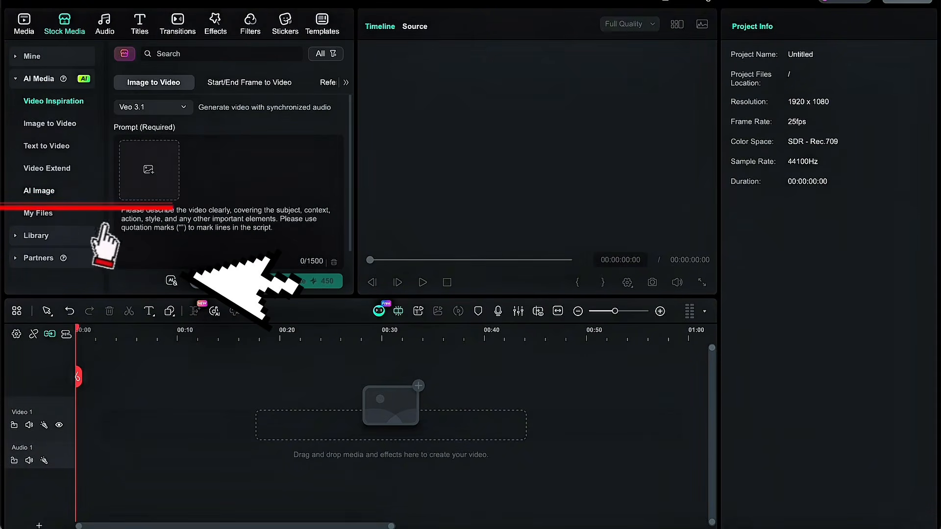
pyautogui.click(39, 191)
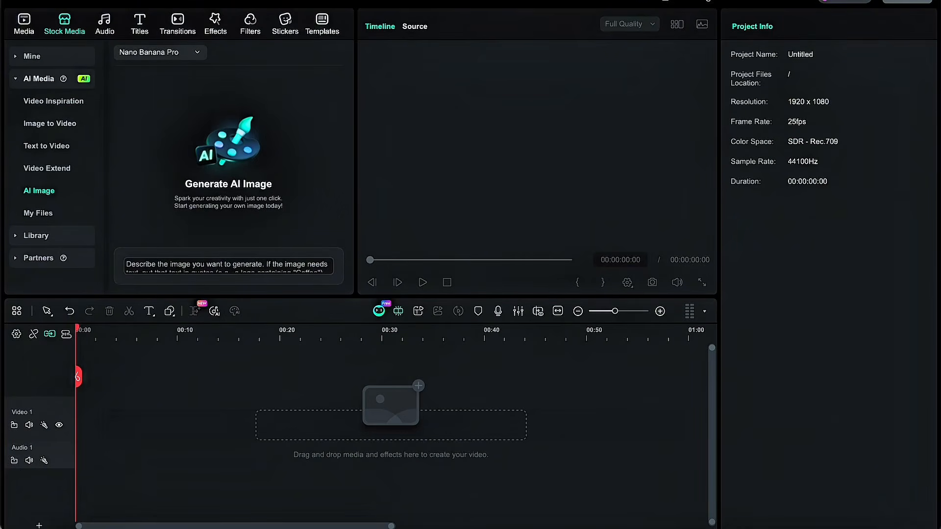
pyautogui.click(228, 266)
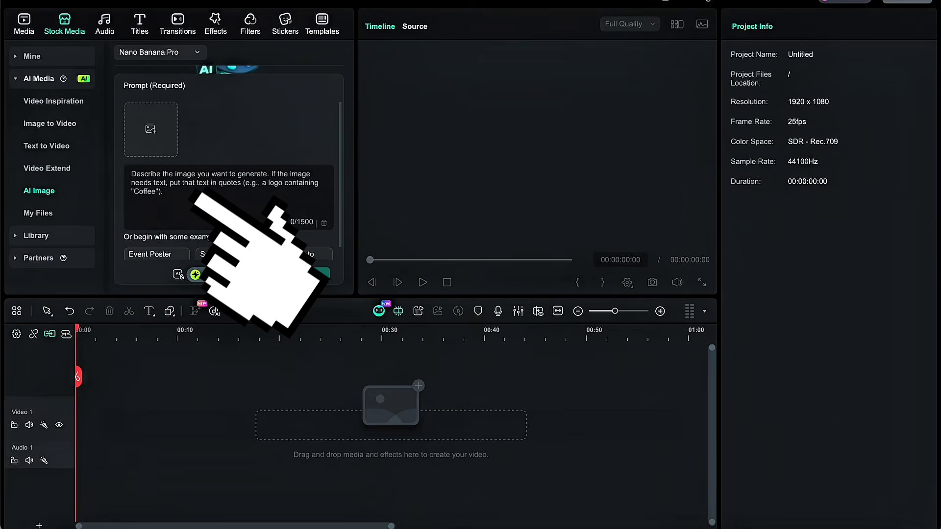
pyautogui.click(159, 52)
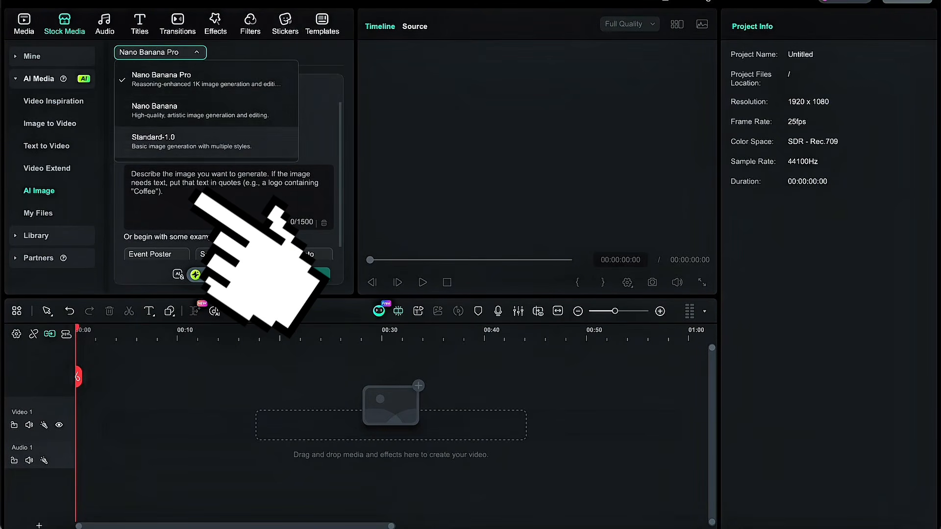
pyautogui.click(159, 52)
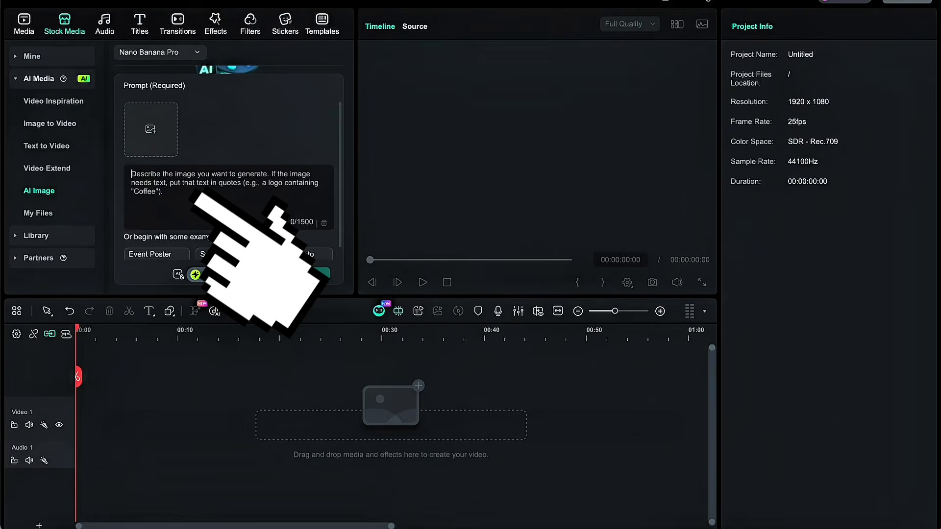
pyautogui.hotkey('ctrl', 'v')
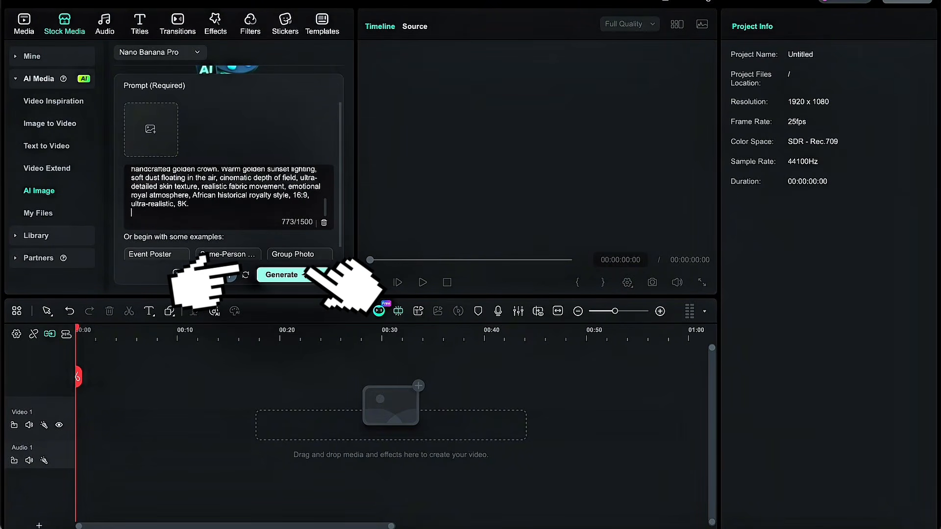
pyautogui.click(282, 275)
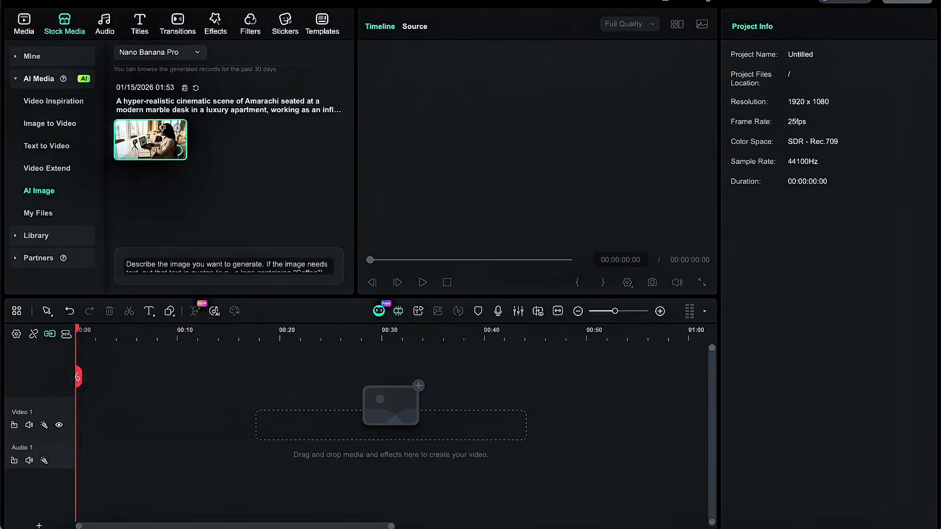
# - Preview the generated image of the woman at the marble desk, and open the source image picker of Image to Video
pyautogui.click(150, 140)
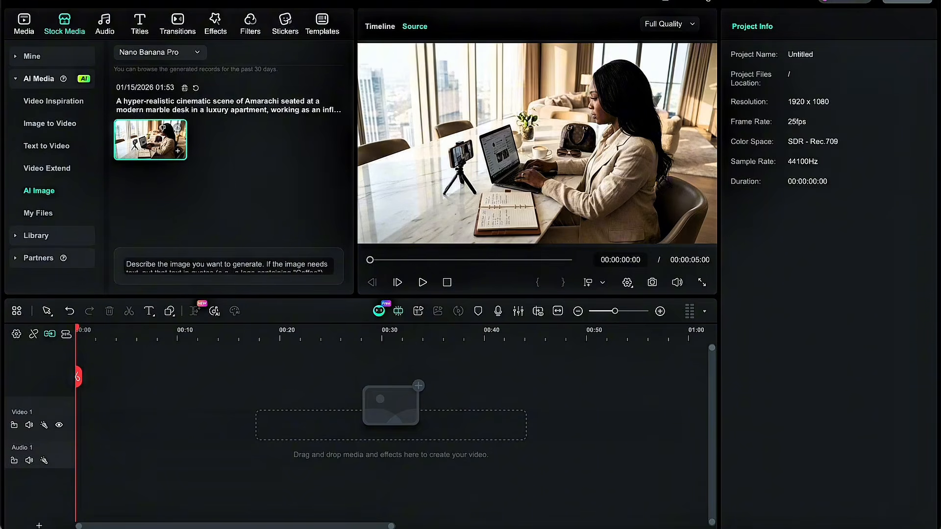
pyautogui.click(50, 124)
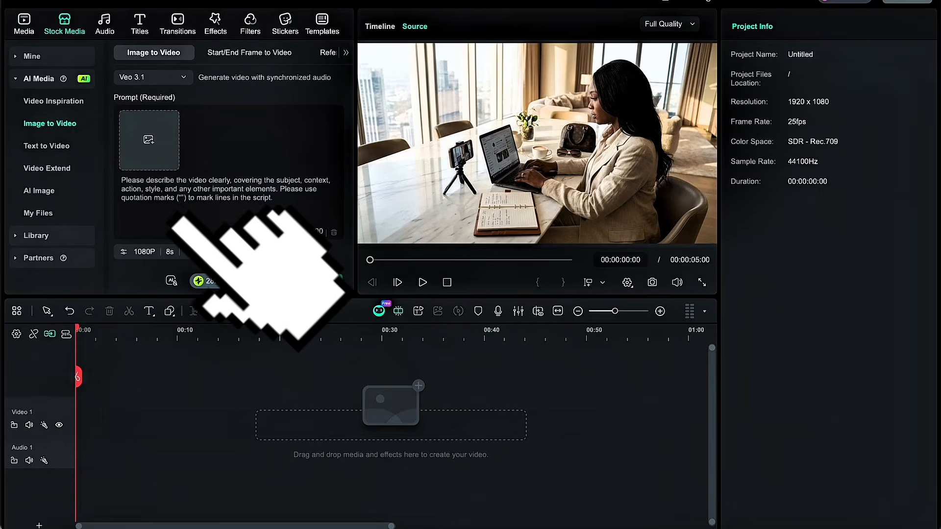
pyautogui.click(149, 140)
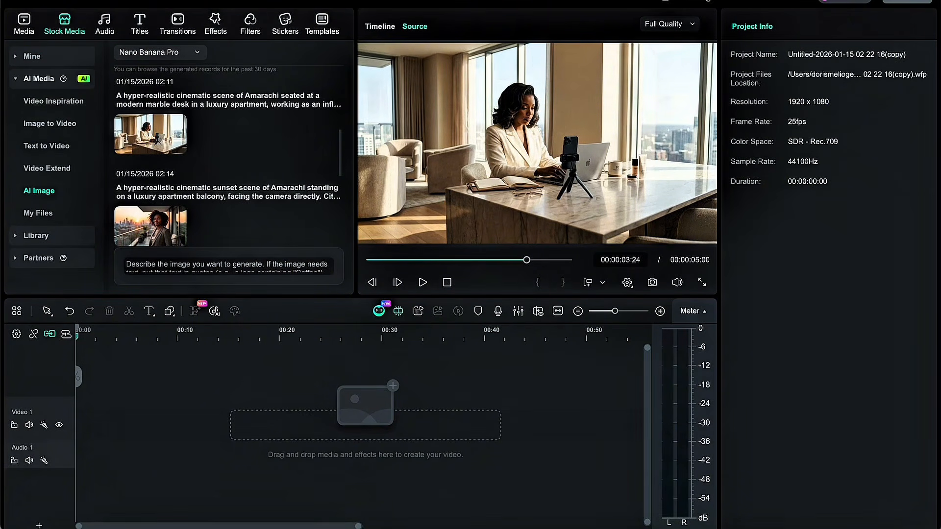
# - Generate a text-to-video clip with Google Veo 3.1 from the pasted prompt describing a seated Character A and a standing Character B
pyautogui.click(46, 146)
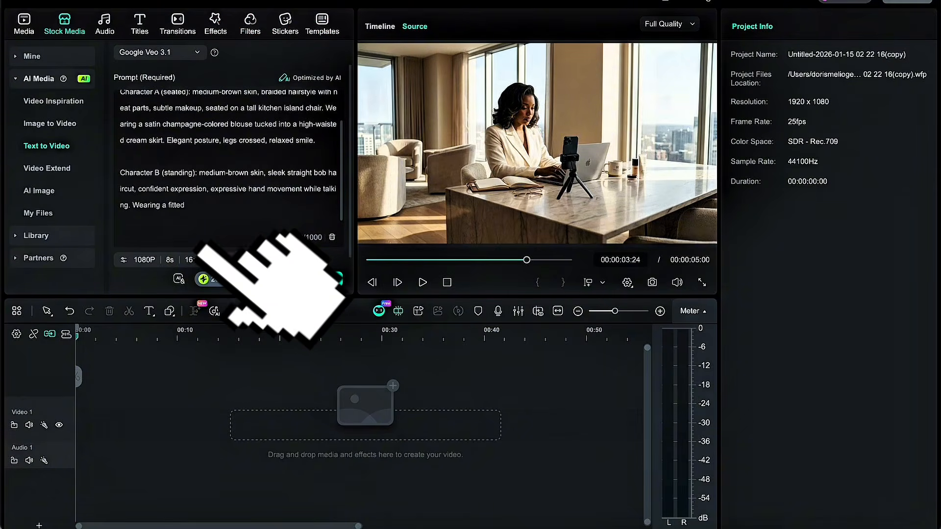
pyautogui.click(160, 53)
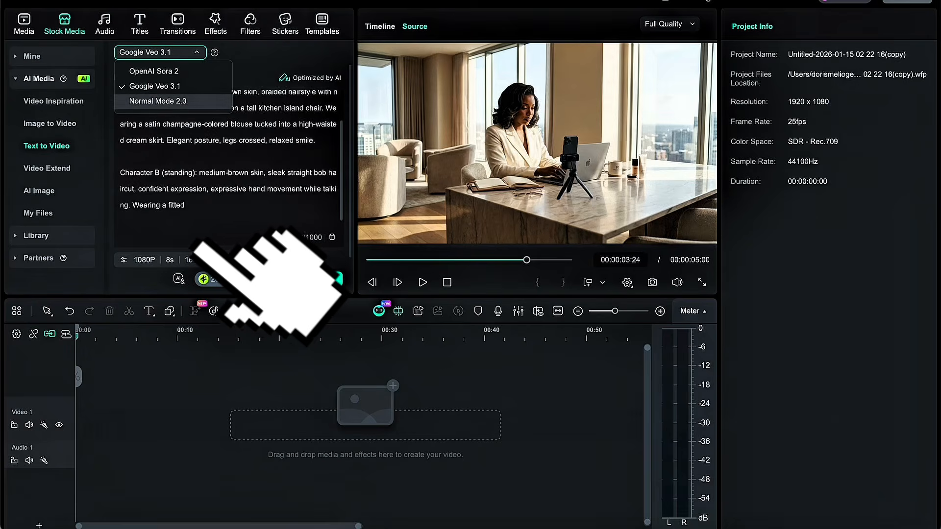
pyautogui.click(155, 86)
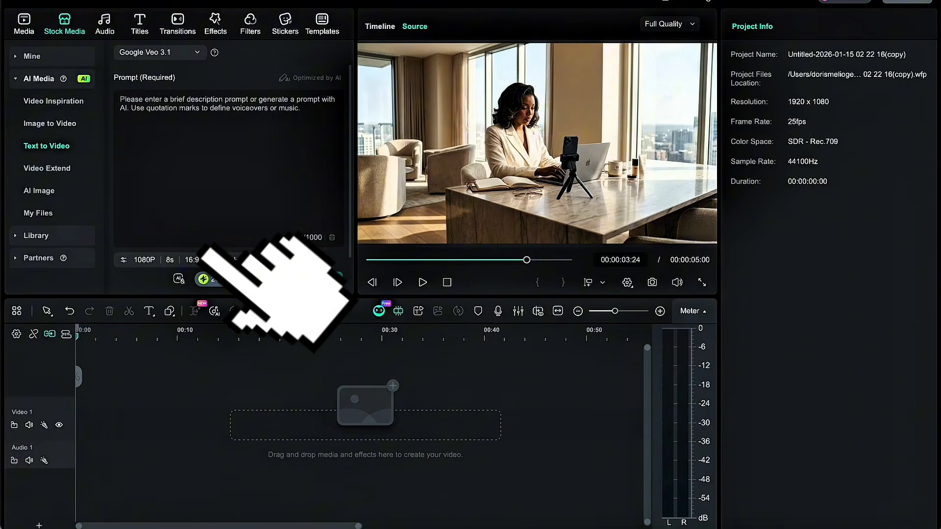
pyautogui.click(122, 99)
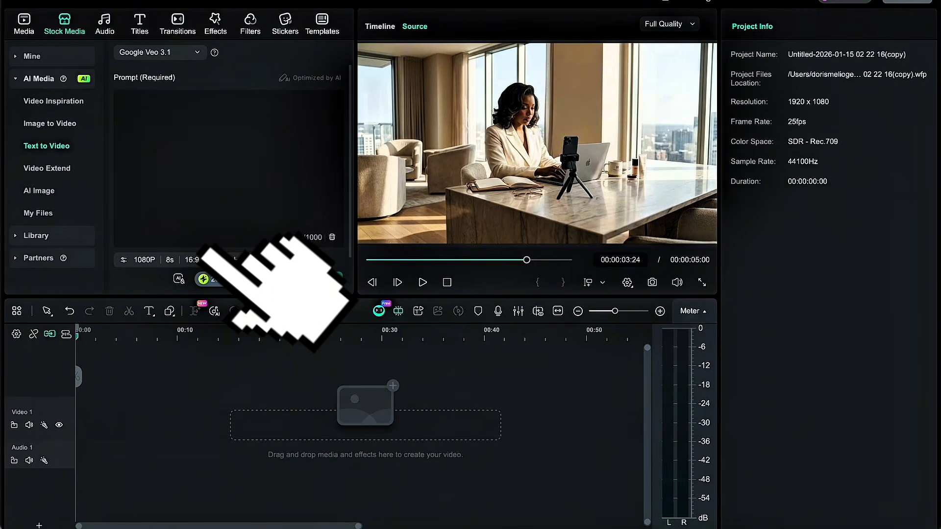
pyautogui.write('Character A (seated): medium-brown skin, braided hairstyle with neat parts, subtle makeup, seated on a tall kitchen island chair. Wearing a satin champagne-colored blouse tucked into a high-waisted cream skirt. Elegant posture, legs crossed, relaxed smile.  Character B (standing): medium-brown skin, sleek straight bob haircut, confident expression, expressive hand movement while talking. Wearing a fitted')
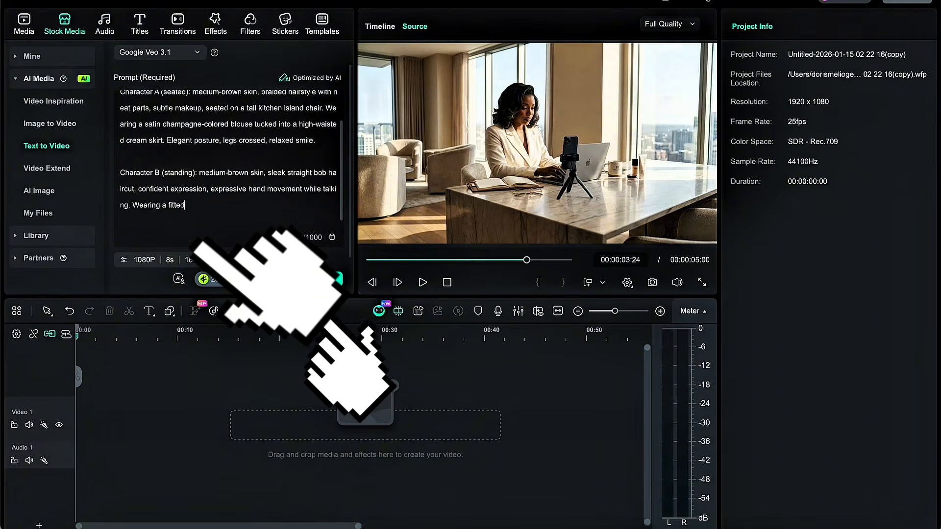
pyautogui.click(303, 279)
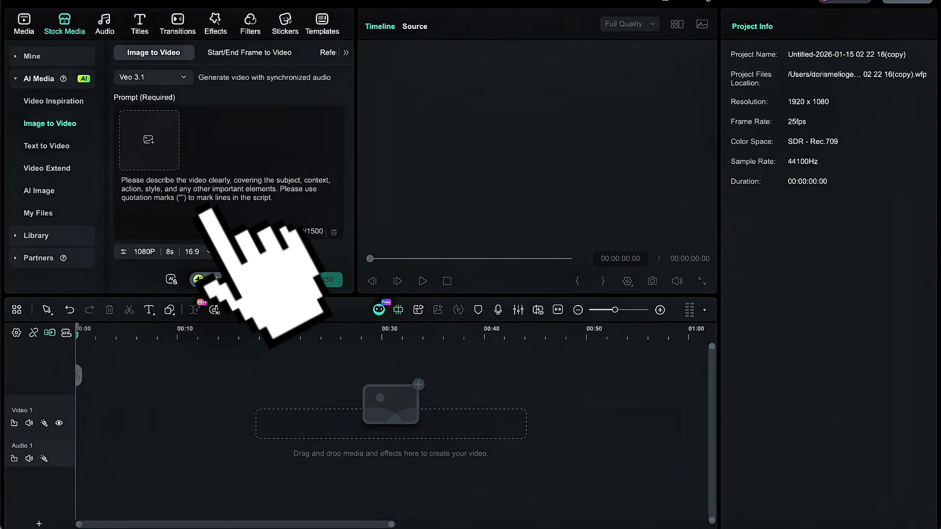
# - Load "mel new.jpg" from Documents as a single image with custom aspect ratio for Image to Video, and paste the video prompt
pyautogui.click(149, 140)
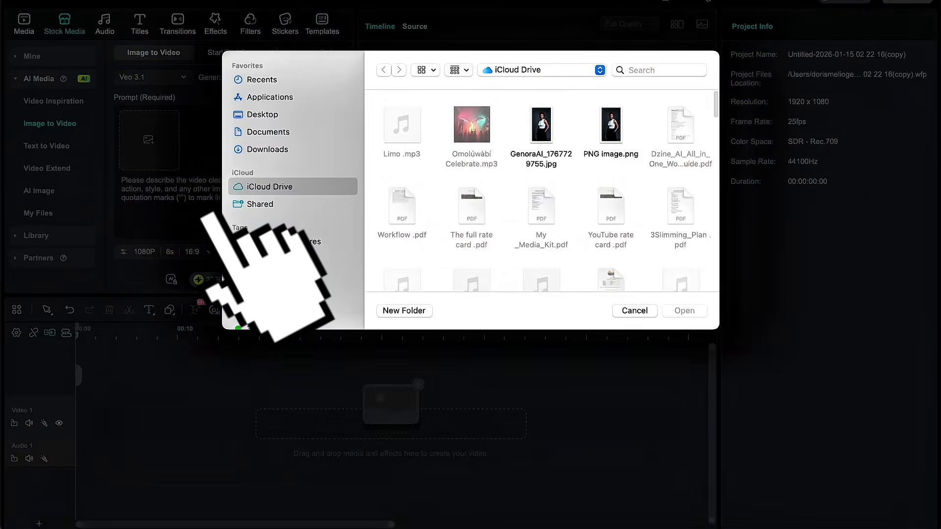
pyautogui.click(268, 132)
pyautogui.click(401, 125)
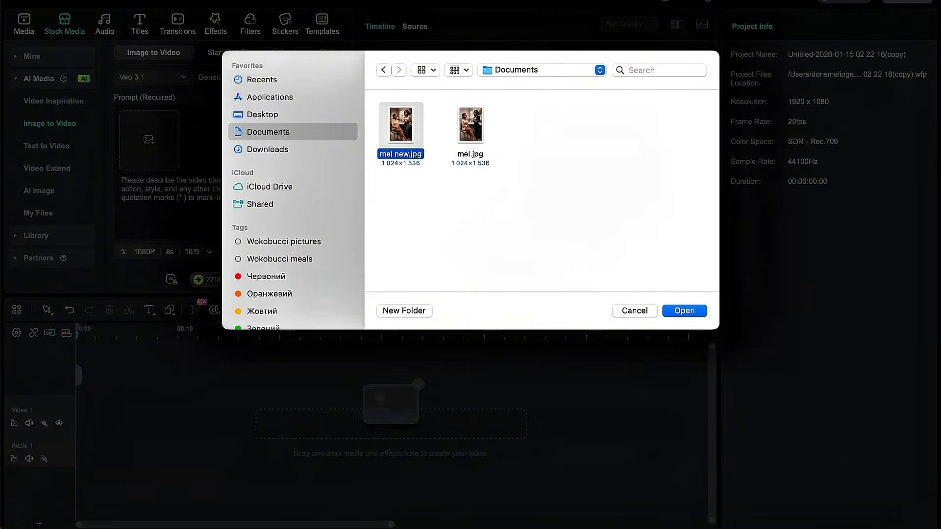
pyautogui.press('Return')
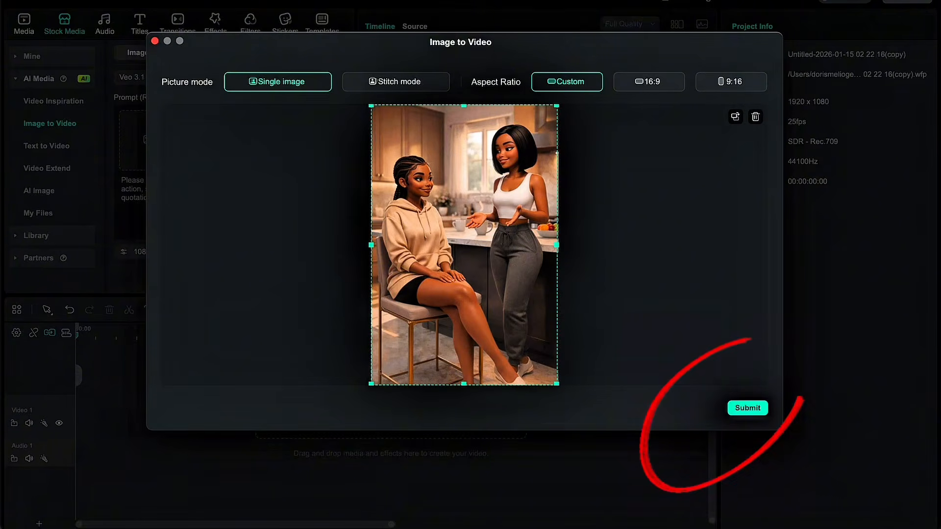
pyautogui.click(747, 409)
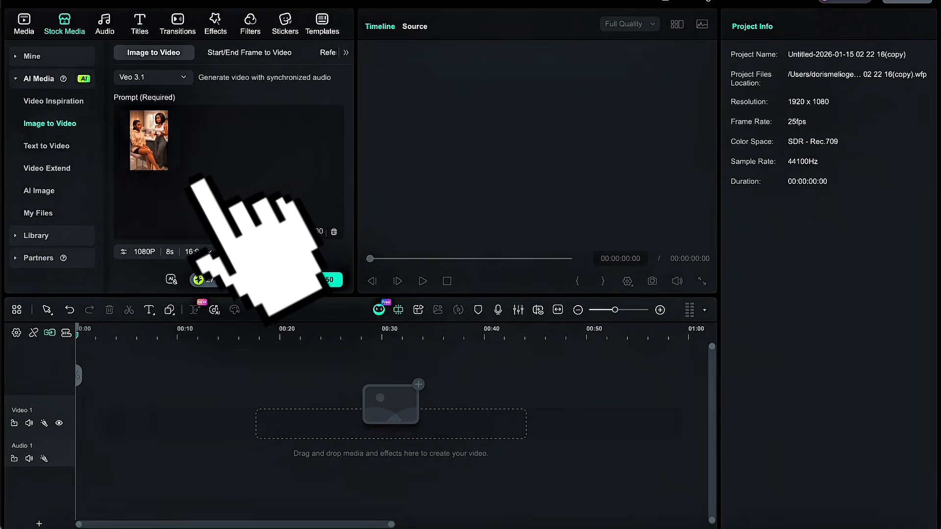
pyautogui.press('super+v')
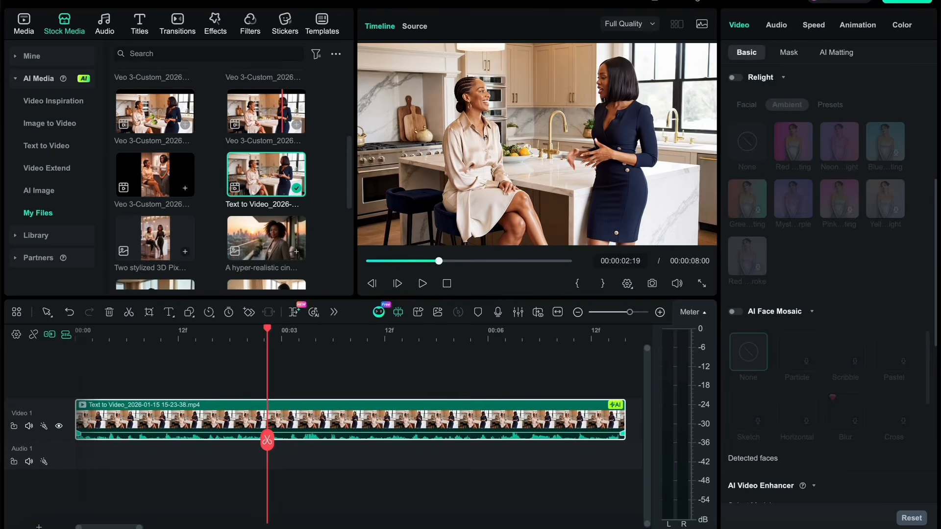
# - Add two generated Veo 3-Custom kitchen clips to the Video 1 track, directly after the Text to Video clip
pyautogui.moveTo(266, 111); pyautogui.dragTo(639, 424)
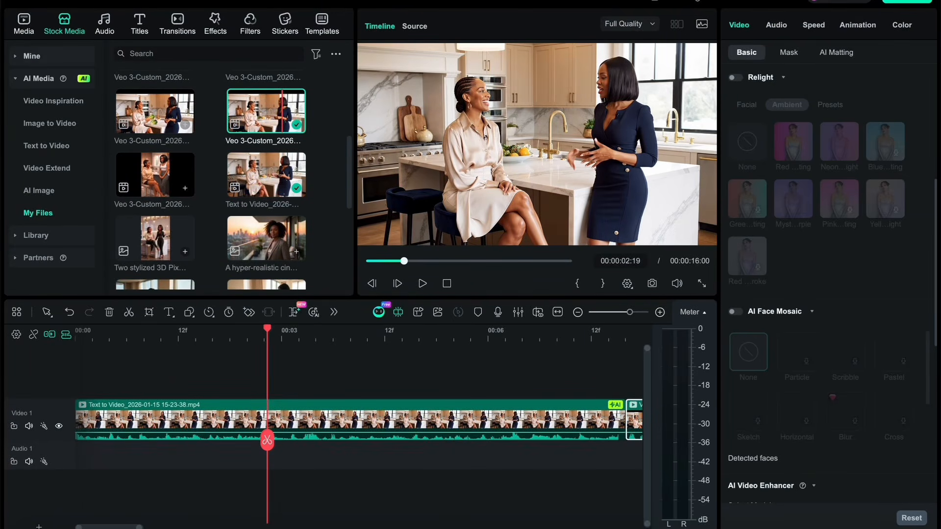
pyautogui.scroll(5, 156, 116)
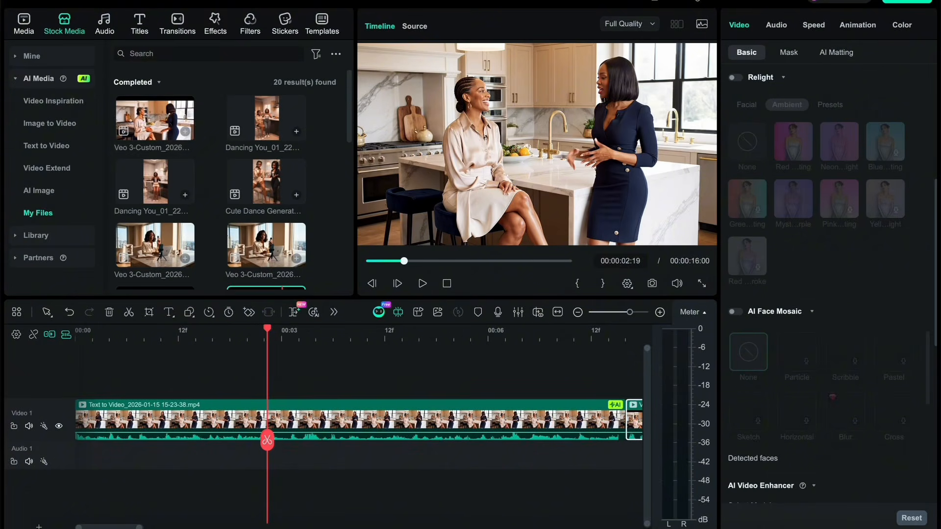
pyautogui.moveTo(156, 117); pyautogui.dragTo(637, 424)
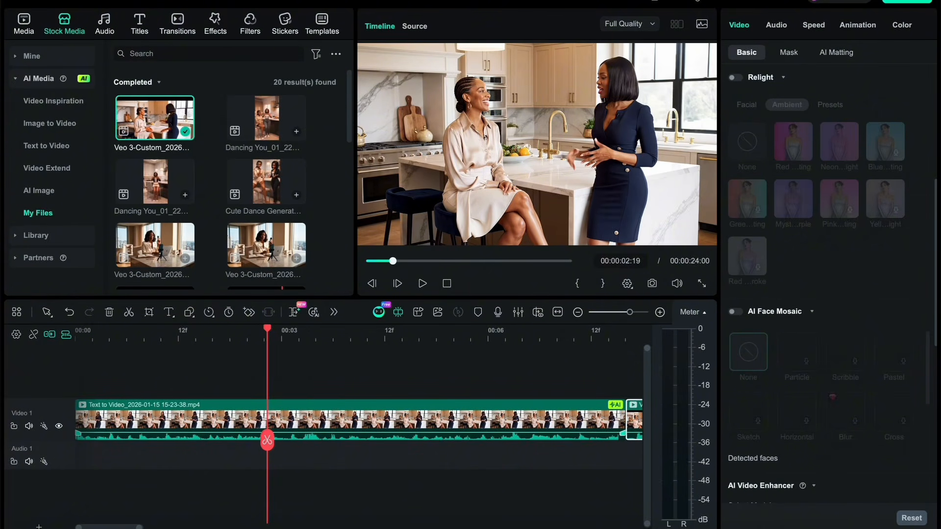
# - Enable Relight on the Text to Video clip and apply the neon light preset from the Ambient set
pyautogui.click(392, 421)
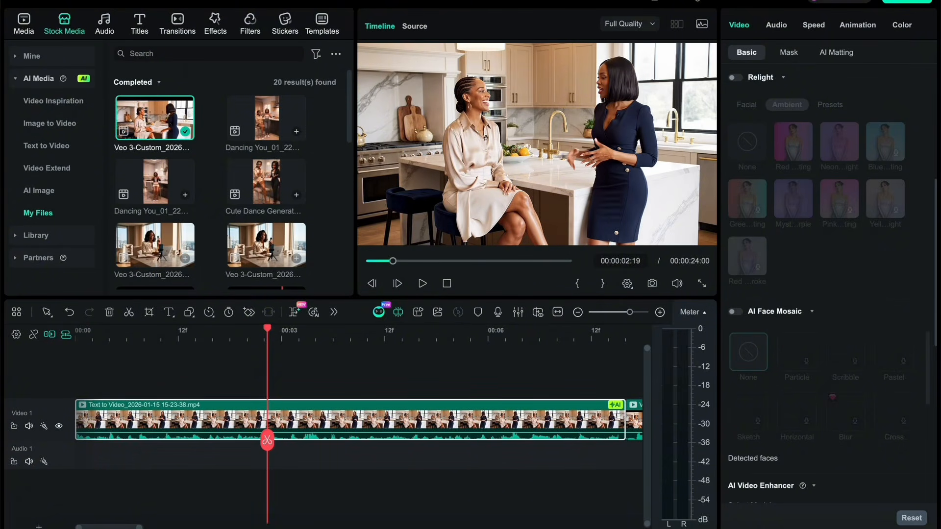
pyautogui.click(537, 144)
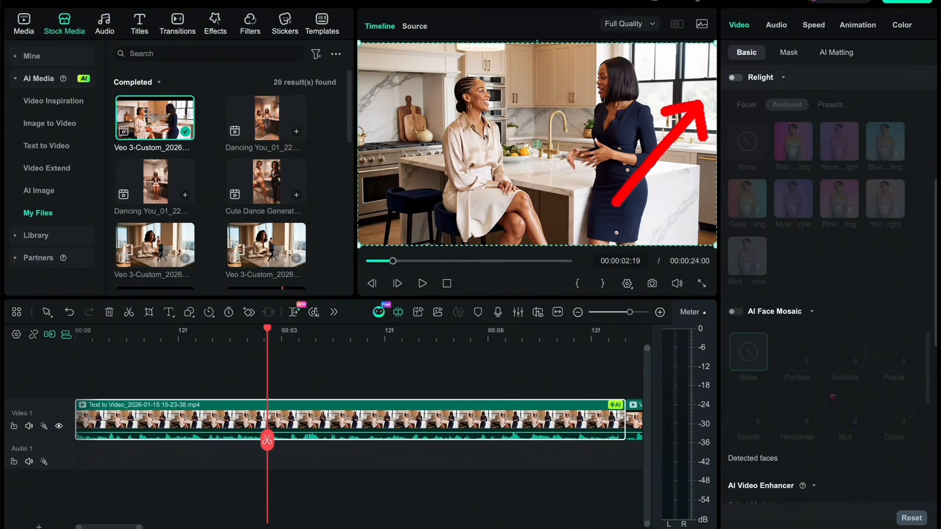
pyautogui.click(736, 77)
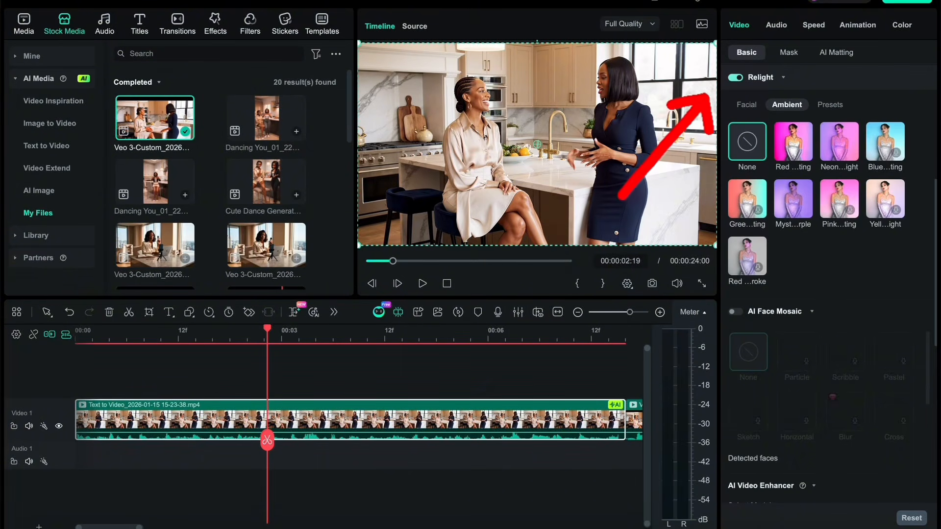
pyautogui.click(746, 105)
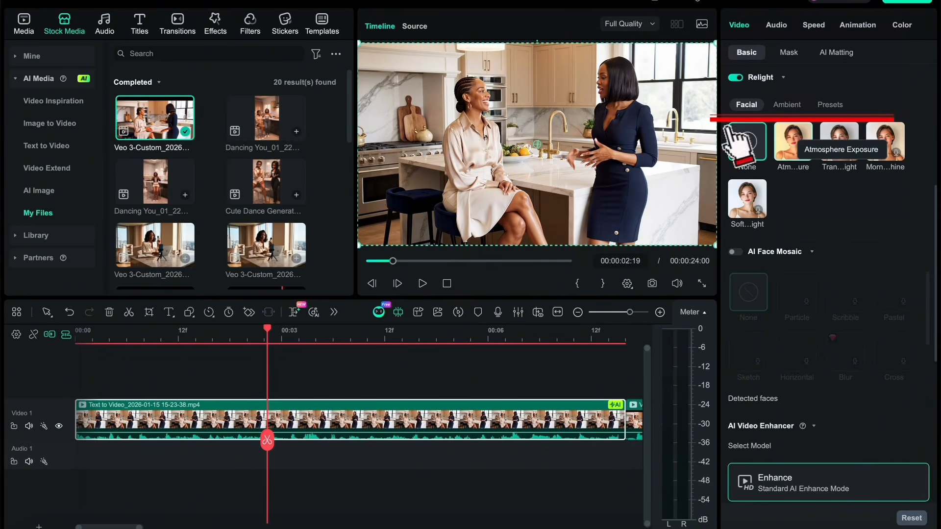
pyautogui.click(786, 105)
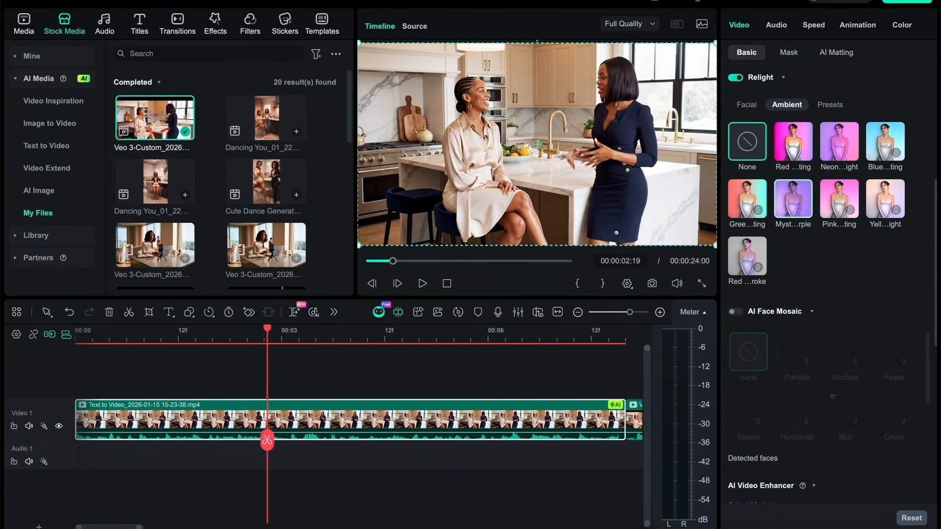
pyautogui.click(839, 142)
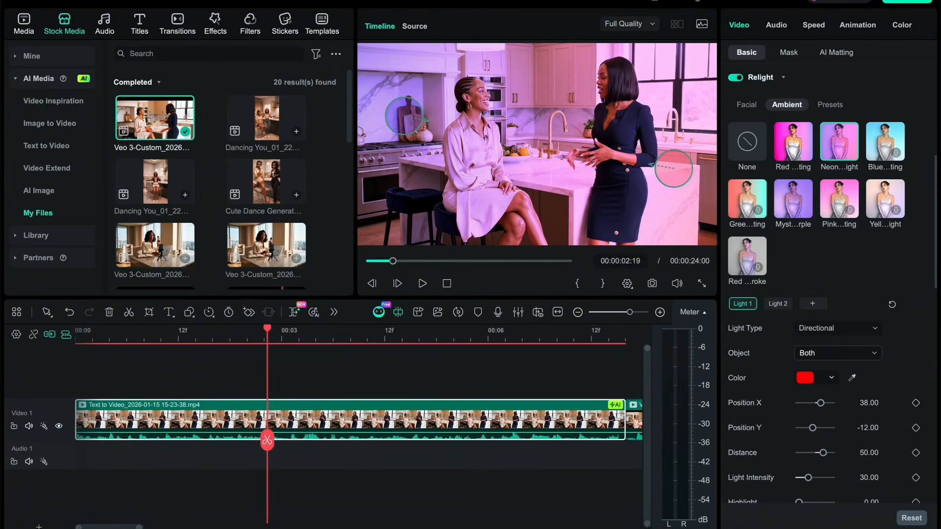
# - Try People as the object affected by Light 1, and set it to Background
pyautogui.click(838, 353)
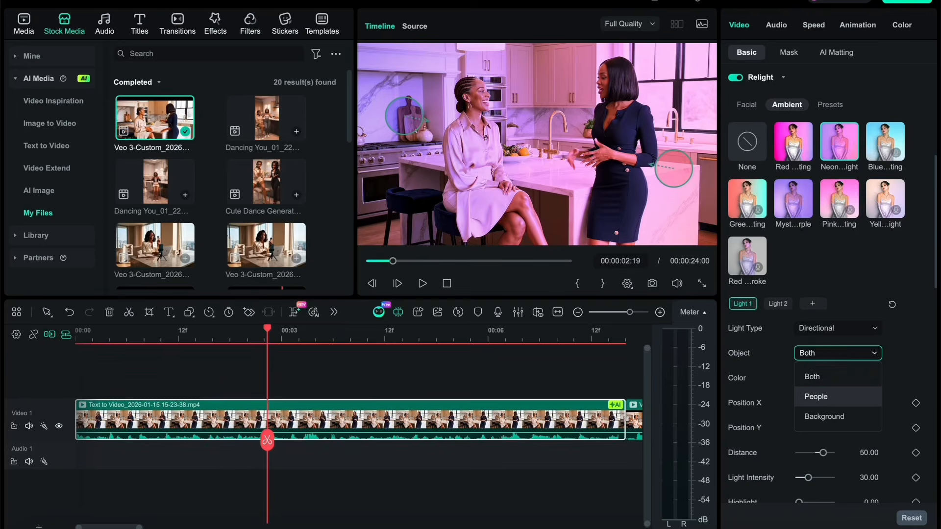
pyautogui.click(816, 397)
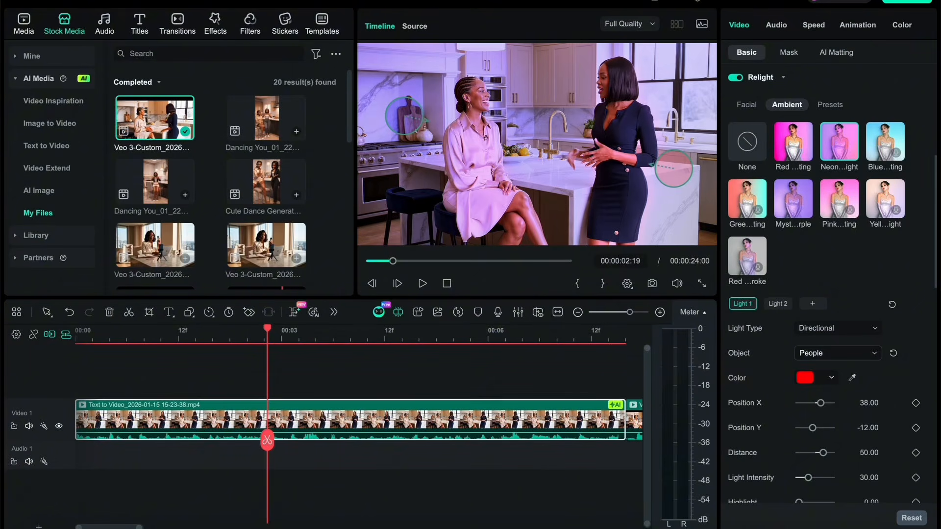
pyautogui.click(837, 353)
pyautogui.click(824, 416)
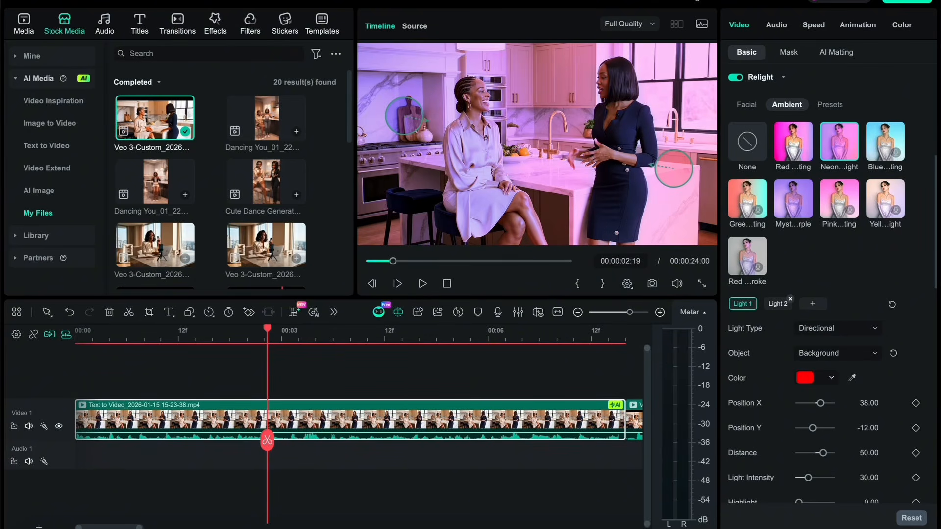
# - Limit Light 2 to the Background and move it to Position X -42.30 and Position Y -38.50
pyautogui.click(777, 304)
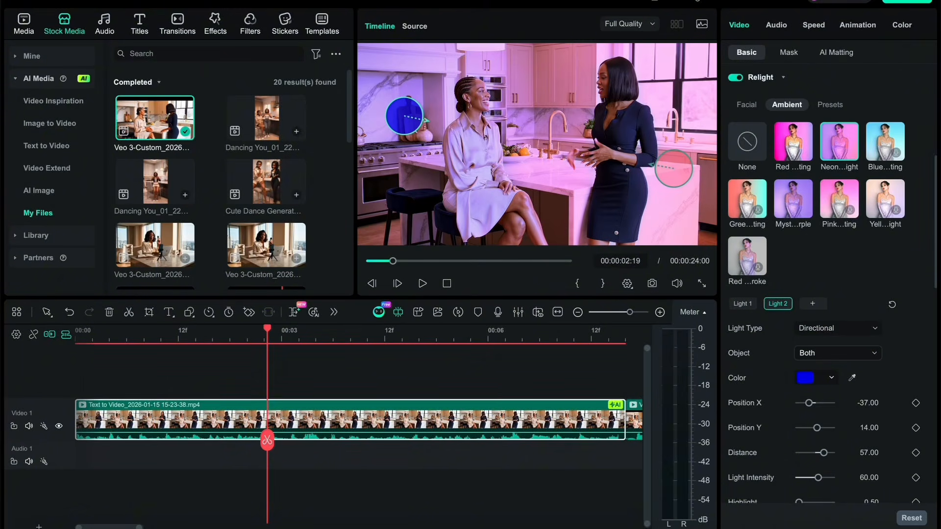
pyautogui.click(838, 352)
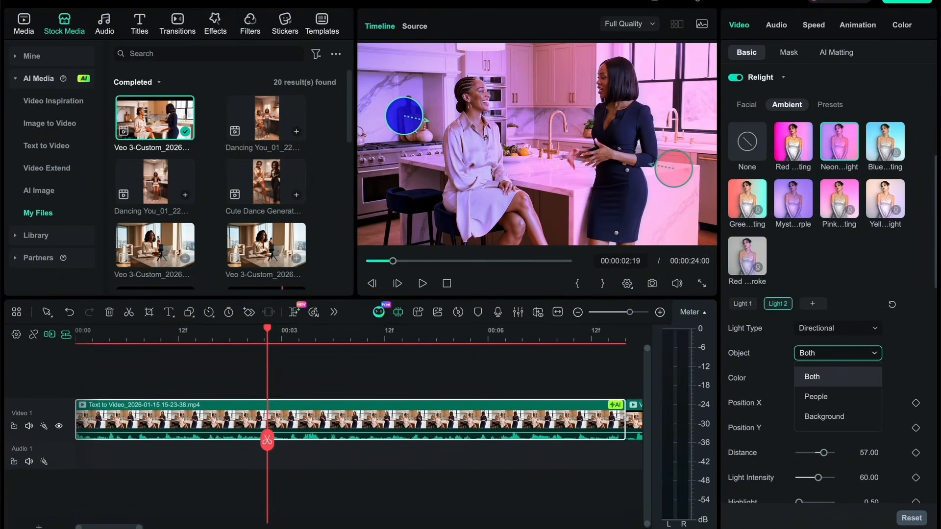
pyautogui.click(823, 416)
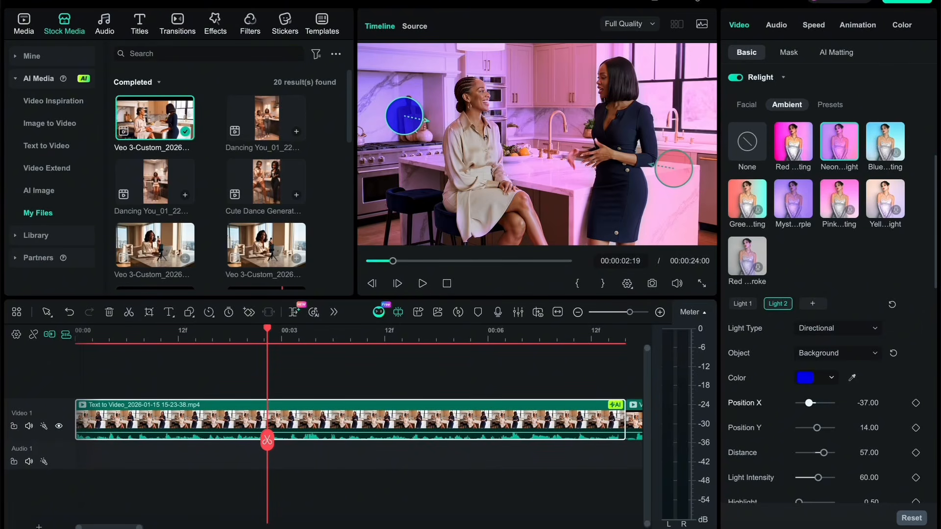
pyautogui.moveTo(809, 402); pyautogui.dragTo(807, 428)
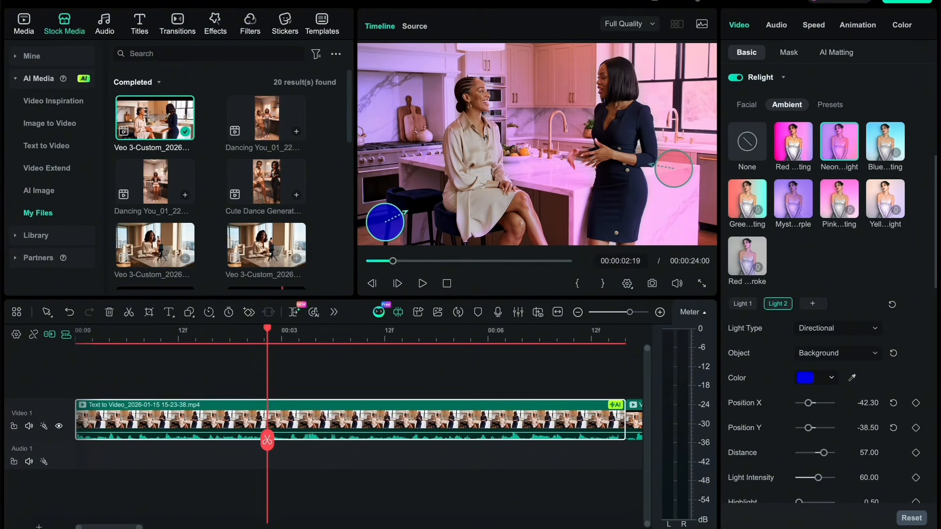